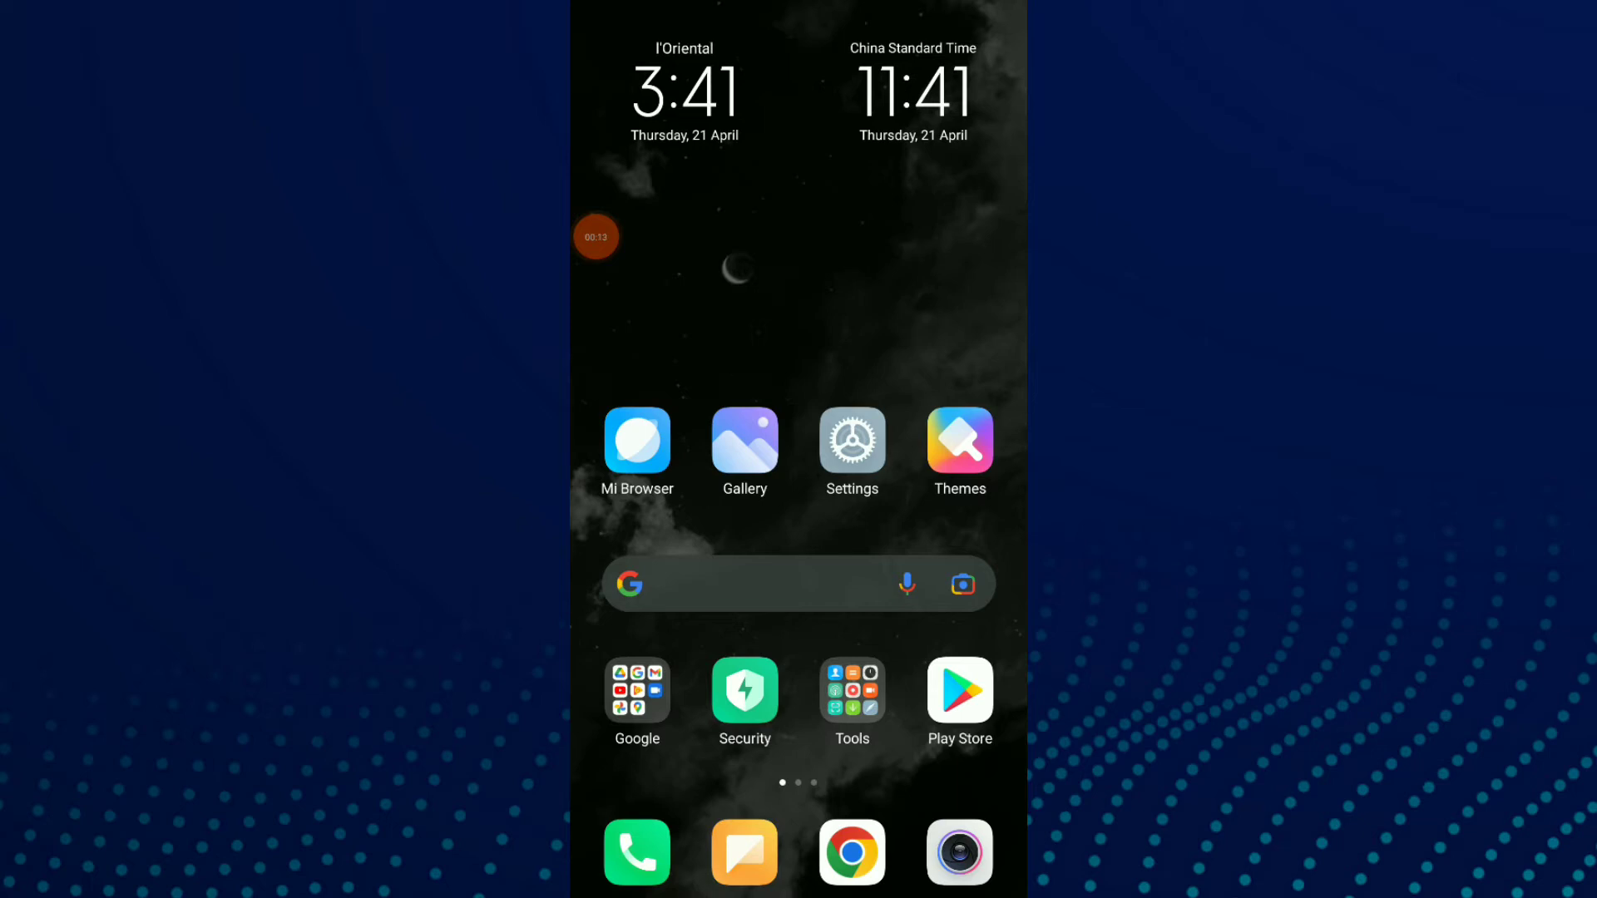
# Launch Chrome from the home screen and open its Settings from the three-dot menu.
pyautogui.click(852, 852)
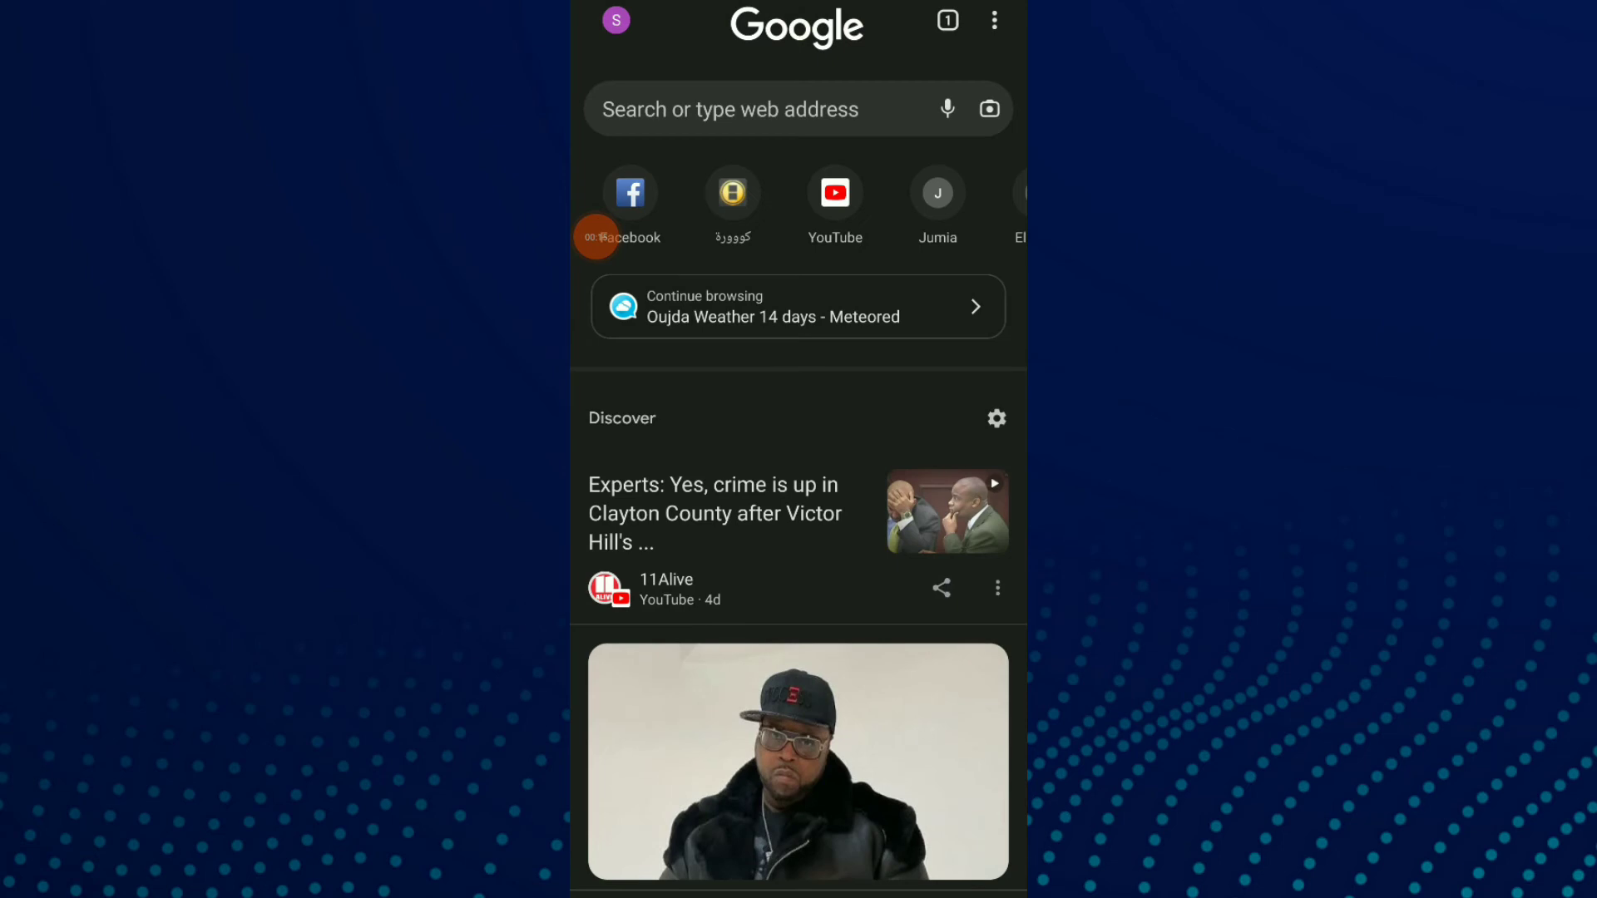
pyautogui.click(994, 21)
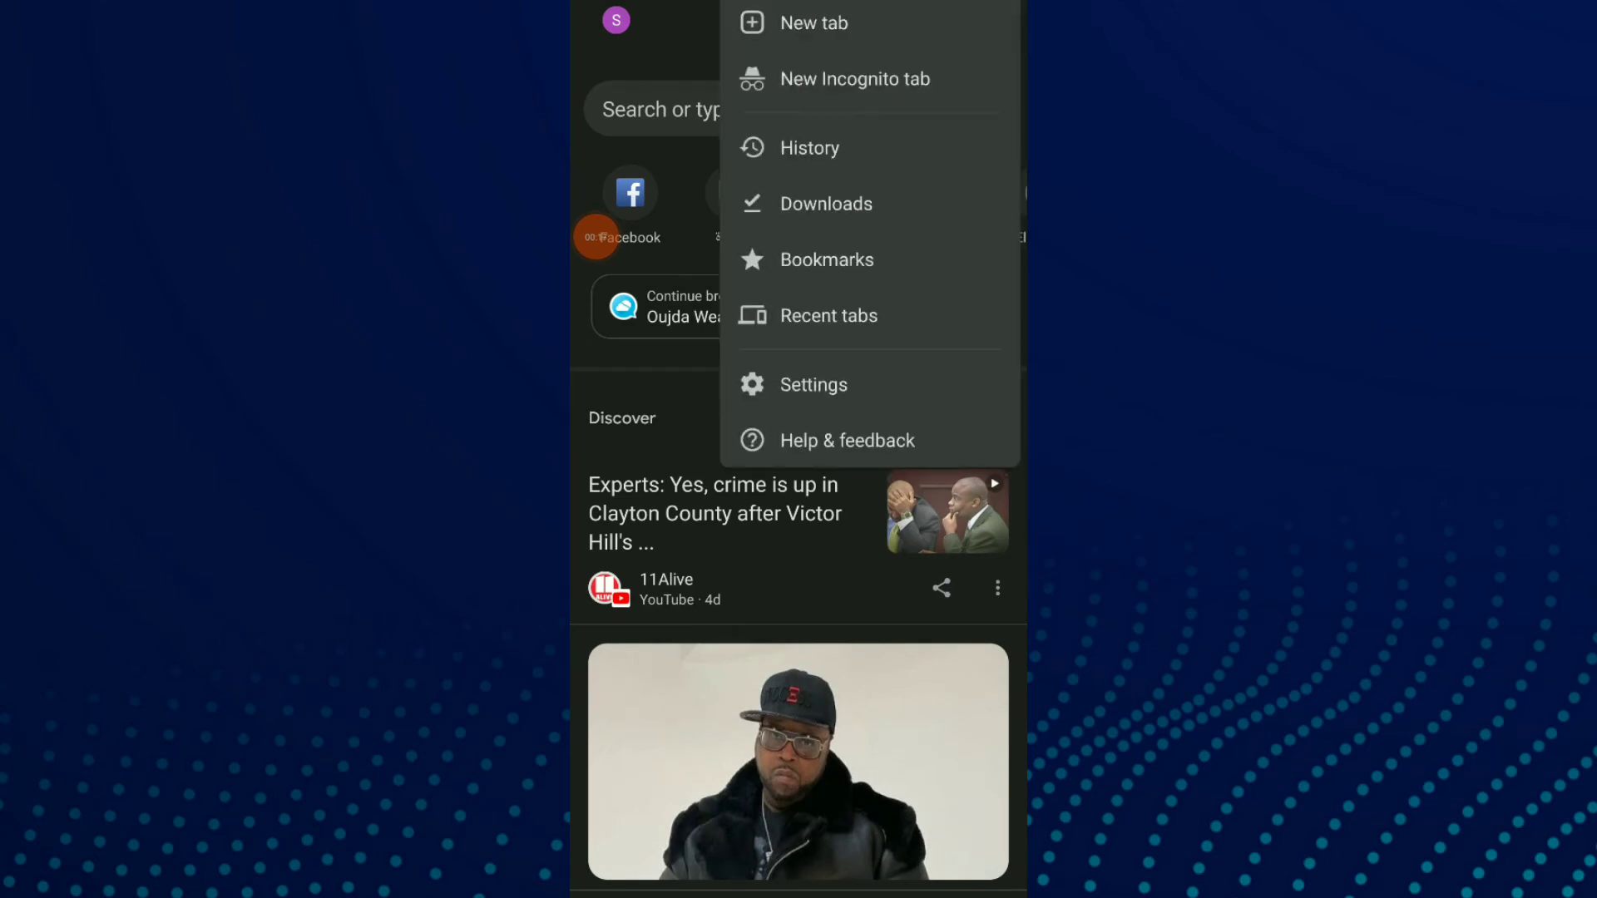
pyautogui.click(814, 385)
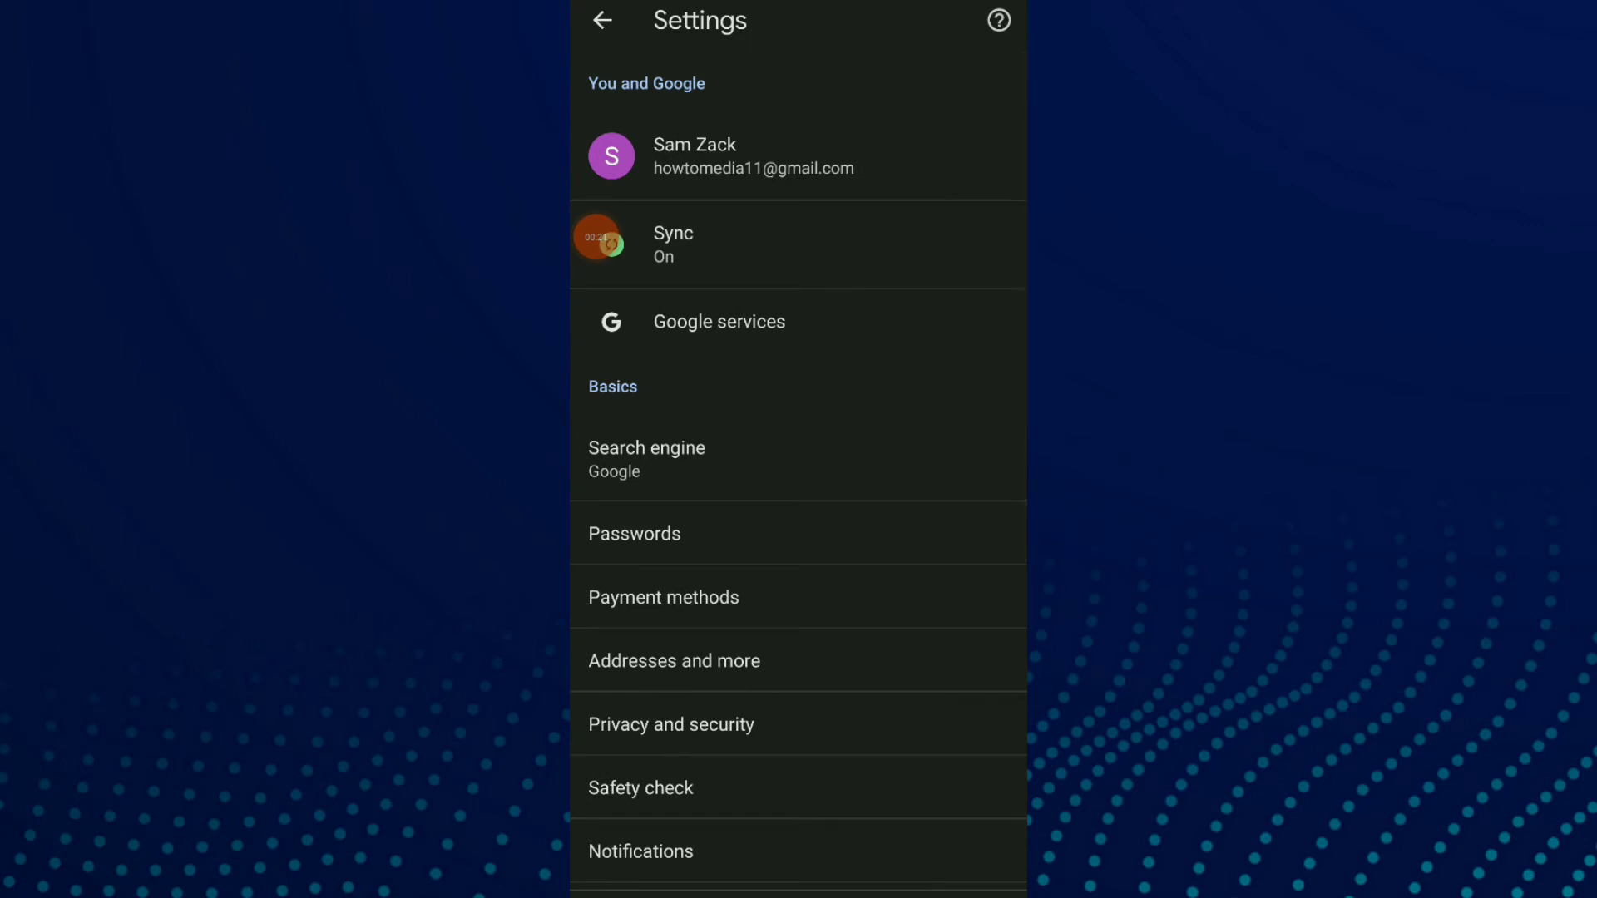
pyautogui.scroll(-8, 596, 239)
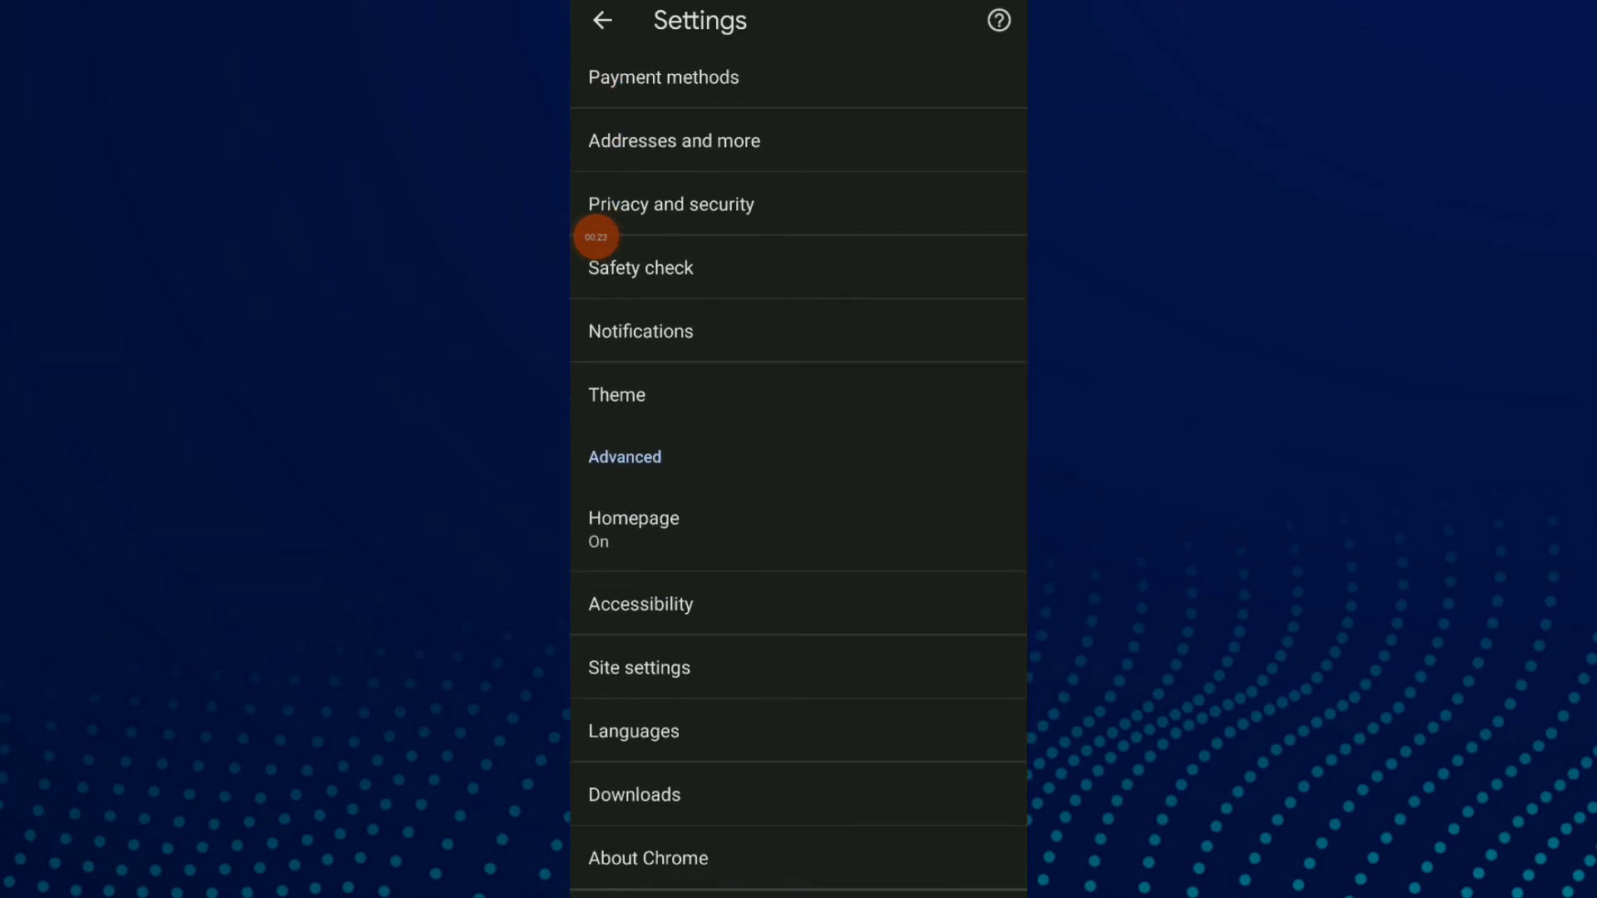
# Open Site settings from Chrome's Settings page.
pyautogui.click(749, 667)
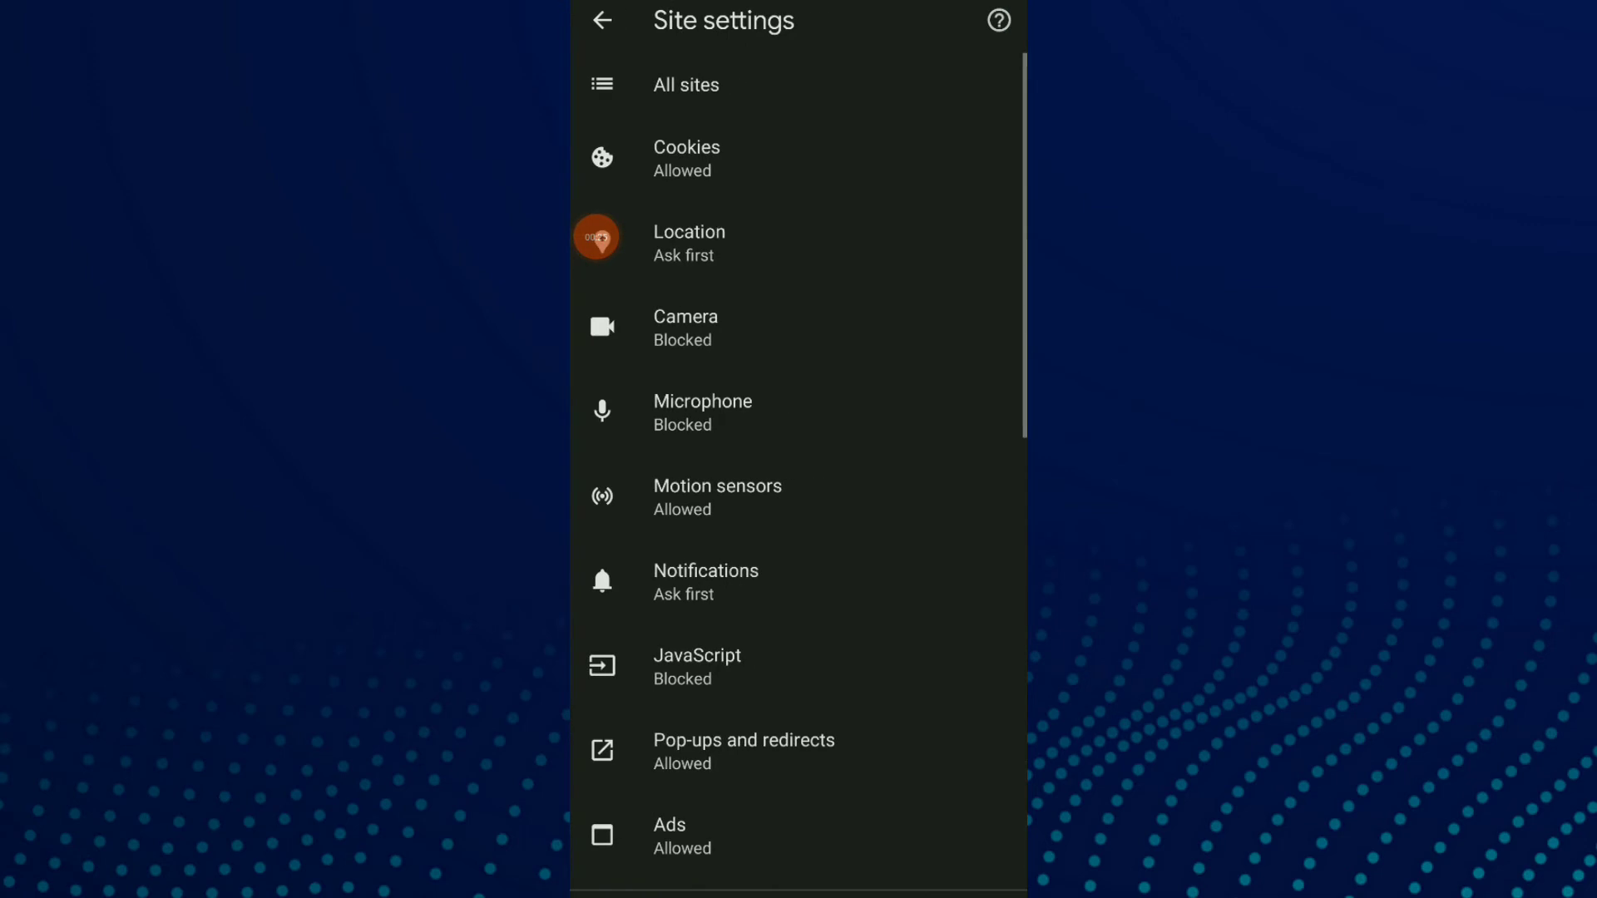
pyautogui.scroll(-4, 596, 239)
pyautogui.scroll(-3, 597, 238)
pyautogui.scroll(-2, 596, 238)
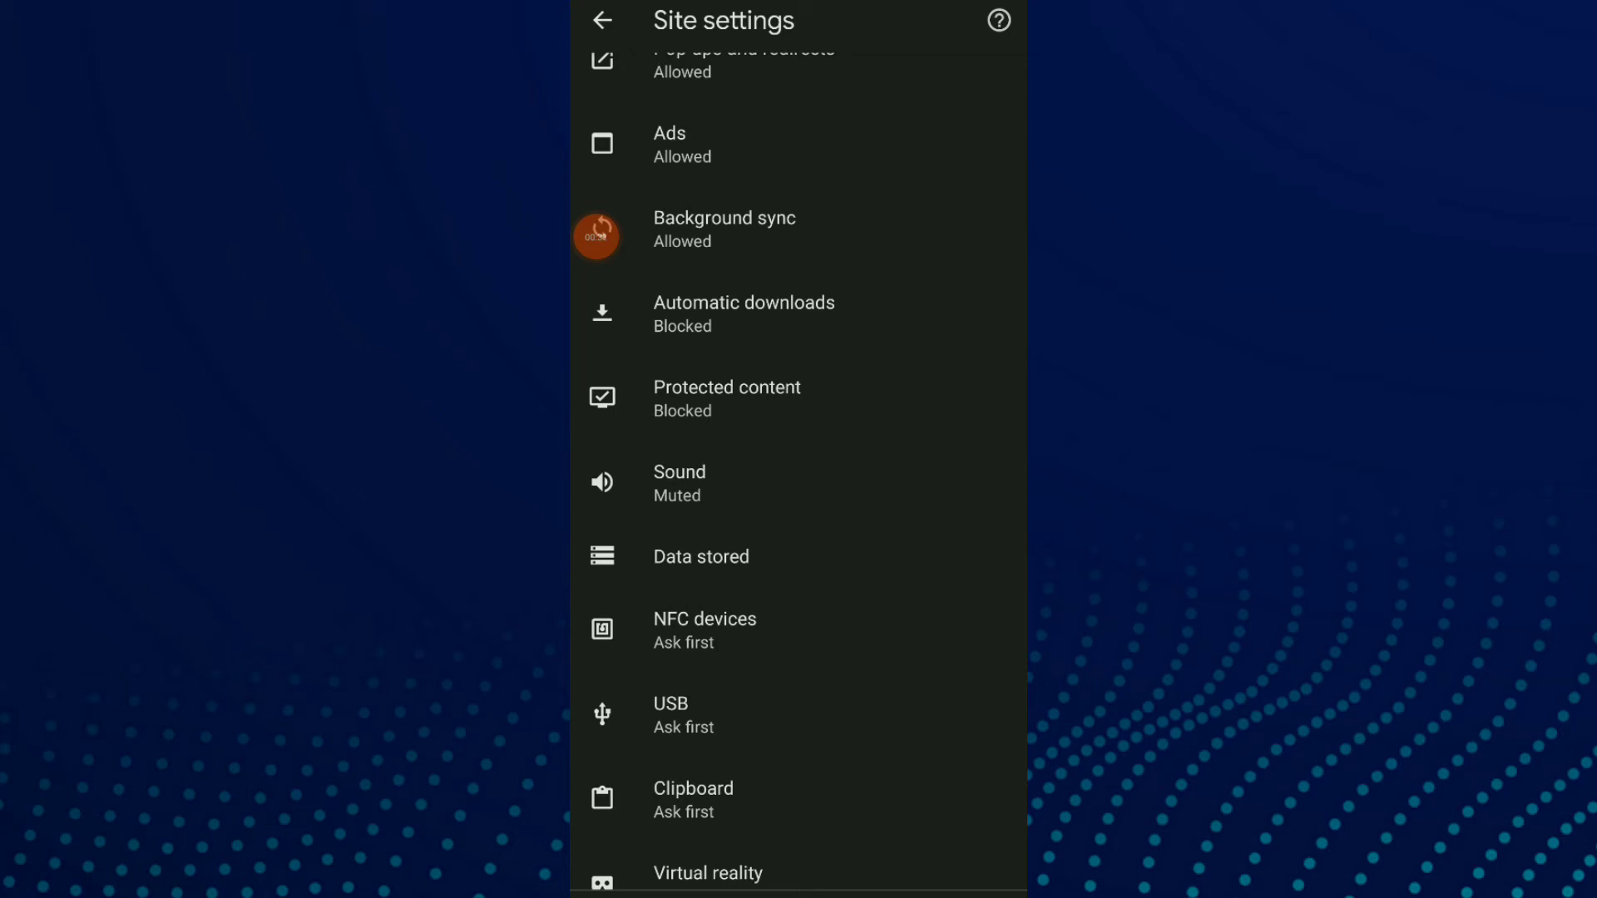
# Open Data stored in Site settings to see each site's stored data size.
pyautogui.click(748, 556)
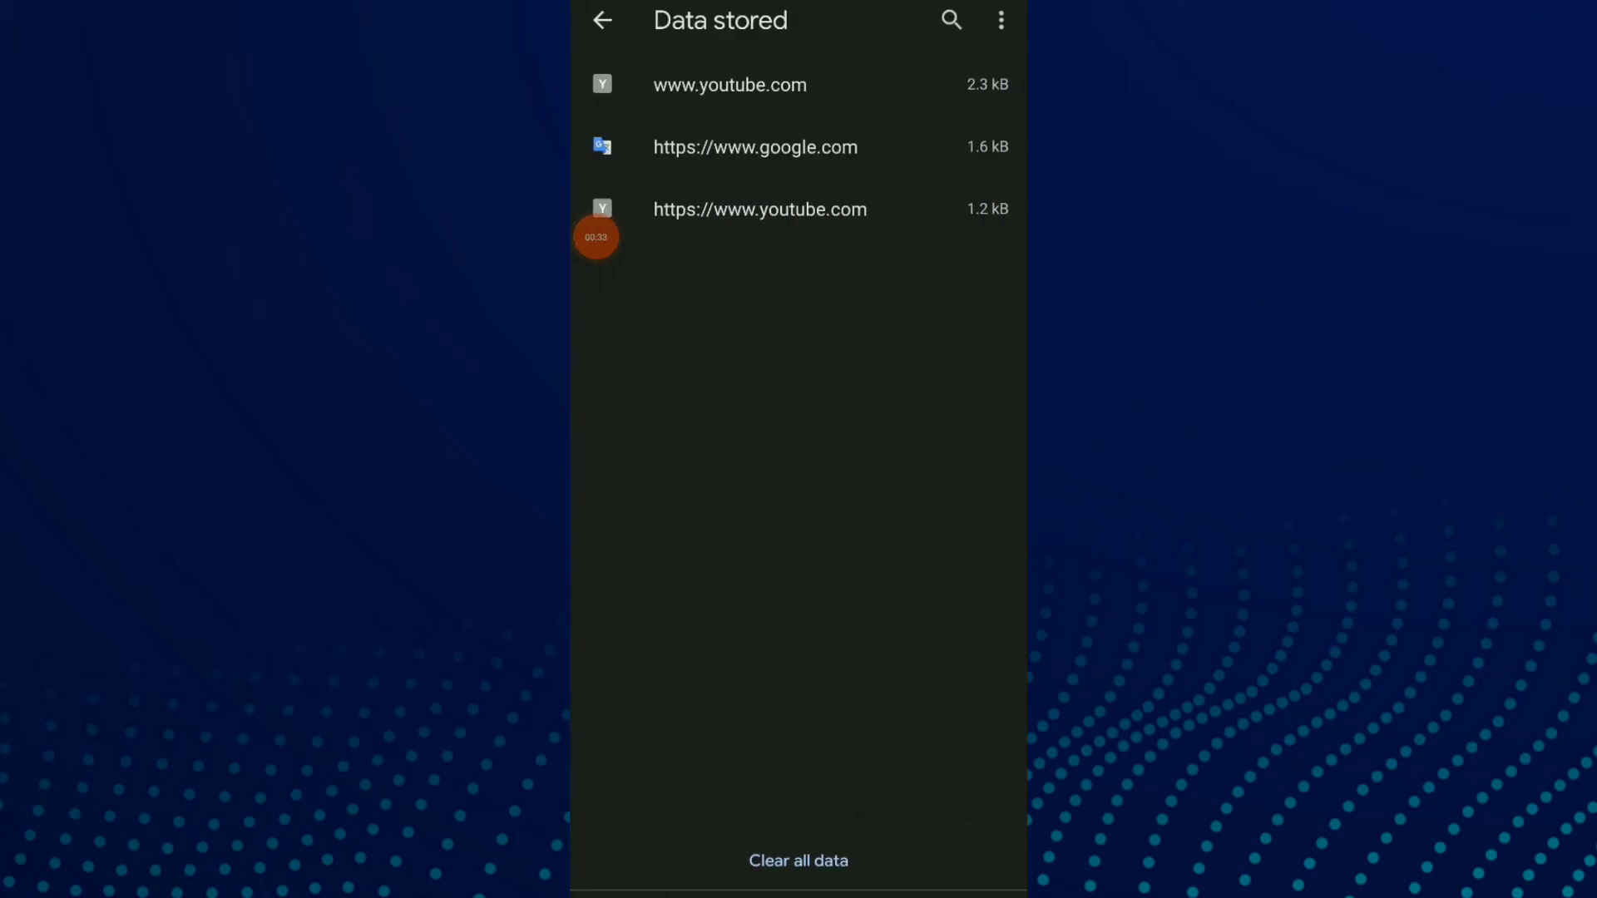